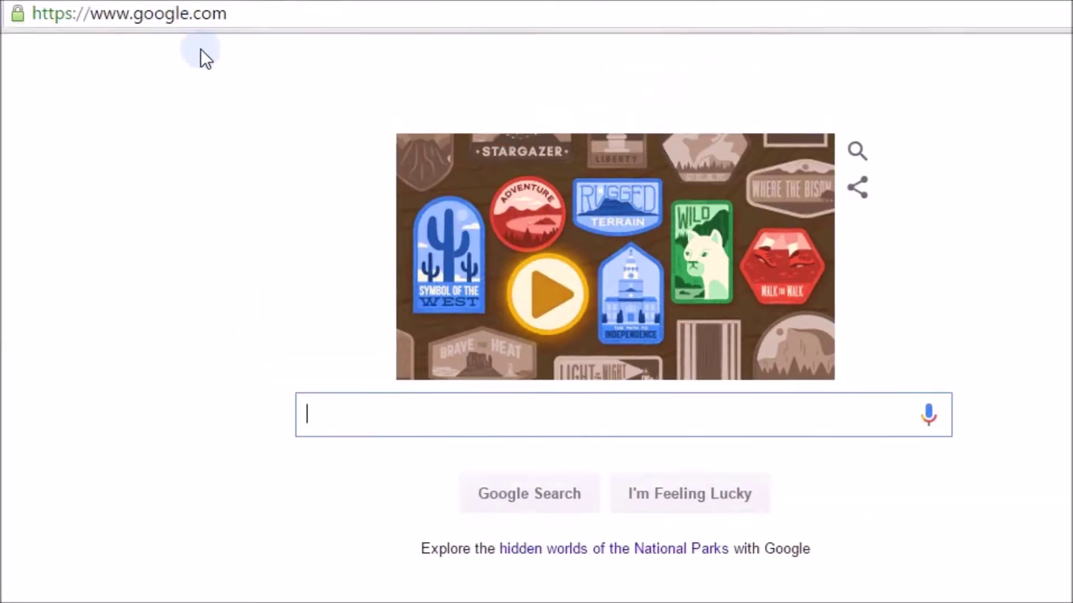
# - Switch to the web developer's portfolio site, 'Make Your Business Known'
pyautogui.click(134, 17)
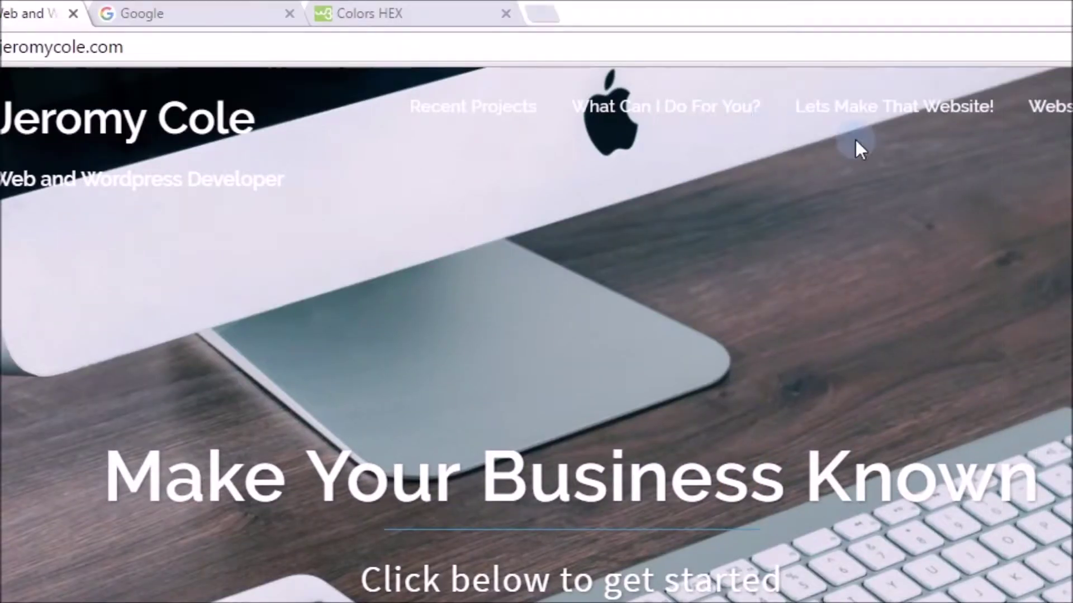
# - Open the 'Tips For Search Engine Optimization' post from Websites 101 and inspect its heading
pyautogui.moveTo(852, 117)
pyautogui.click(876, 208)
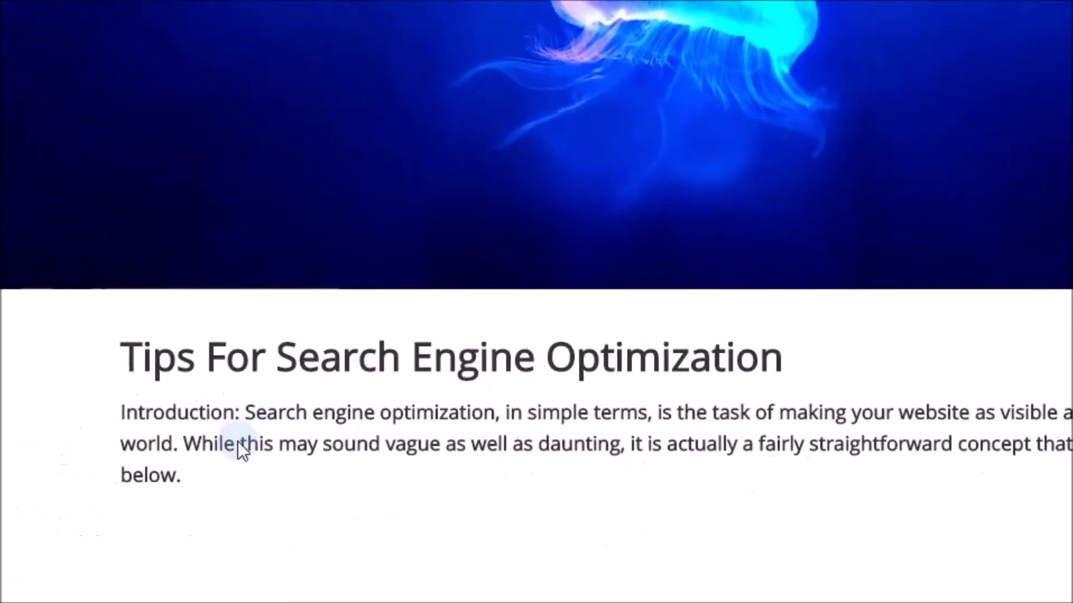
pyautogui.scroll(-1, 237, 441)
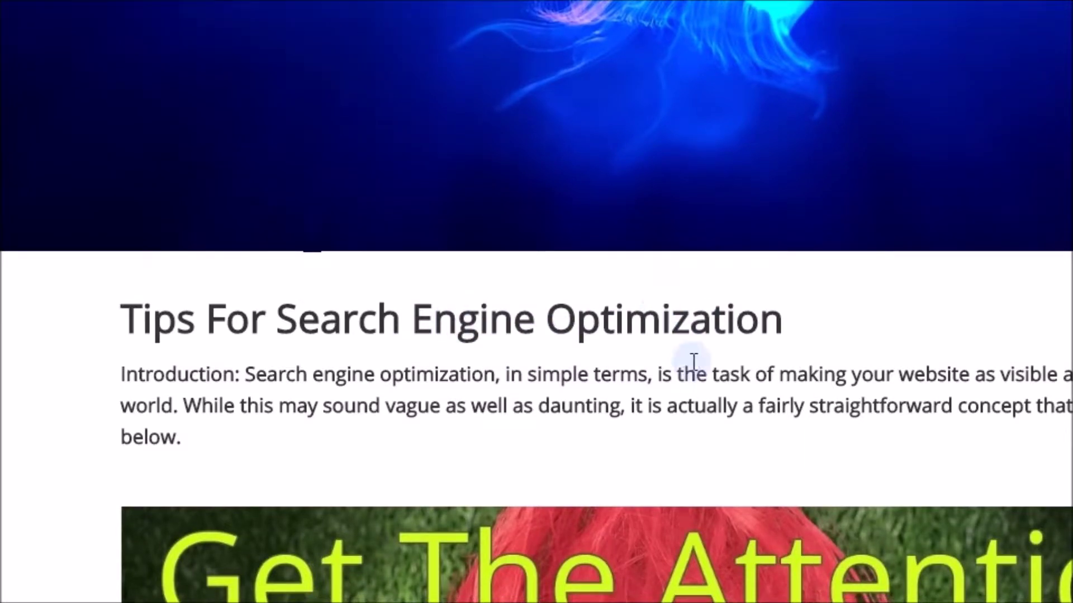
pyautogui.rightClick(501, 319)
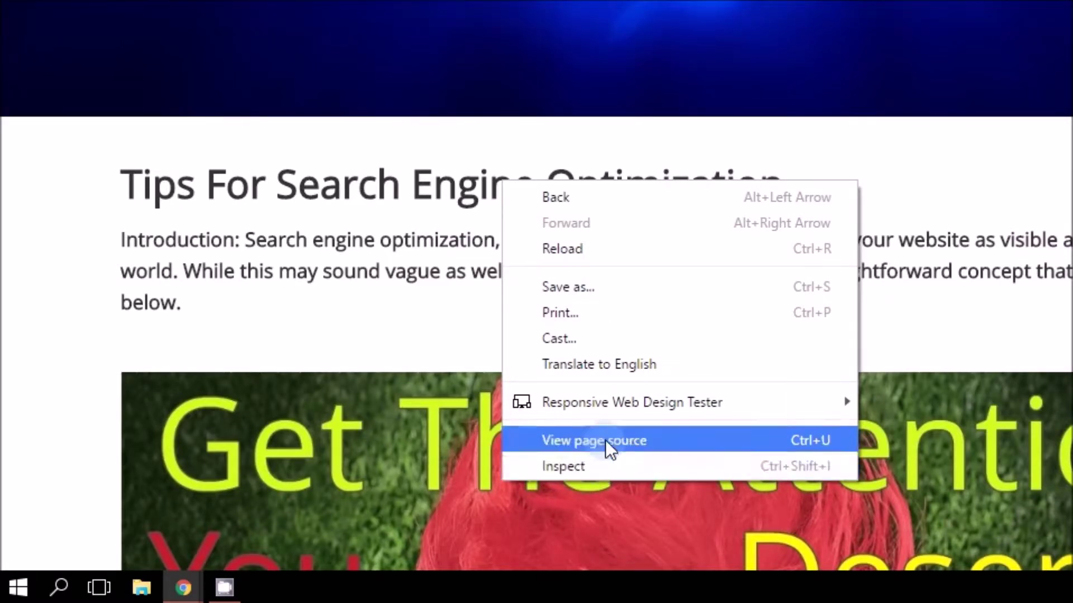
pyautogui.click(608, 464)
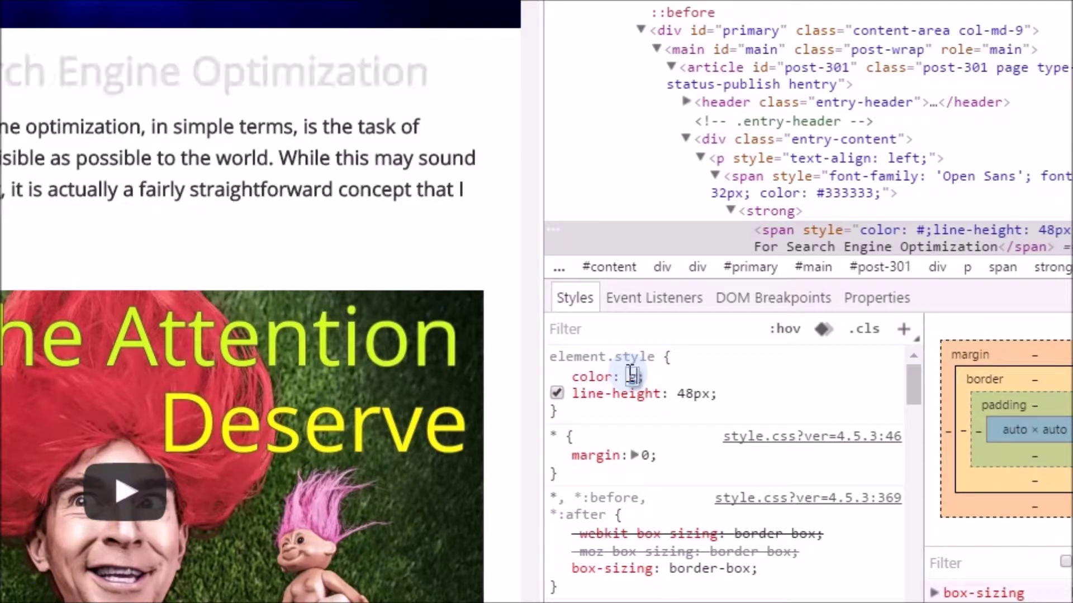
# - Set the heading's element.style color to green, then go to the Colors HEX page
pyautogui.write('green')
pyautogui.press('Tab')
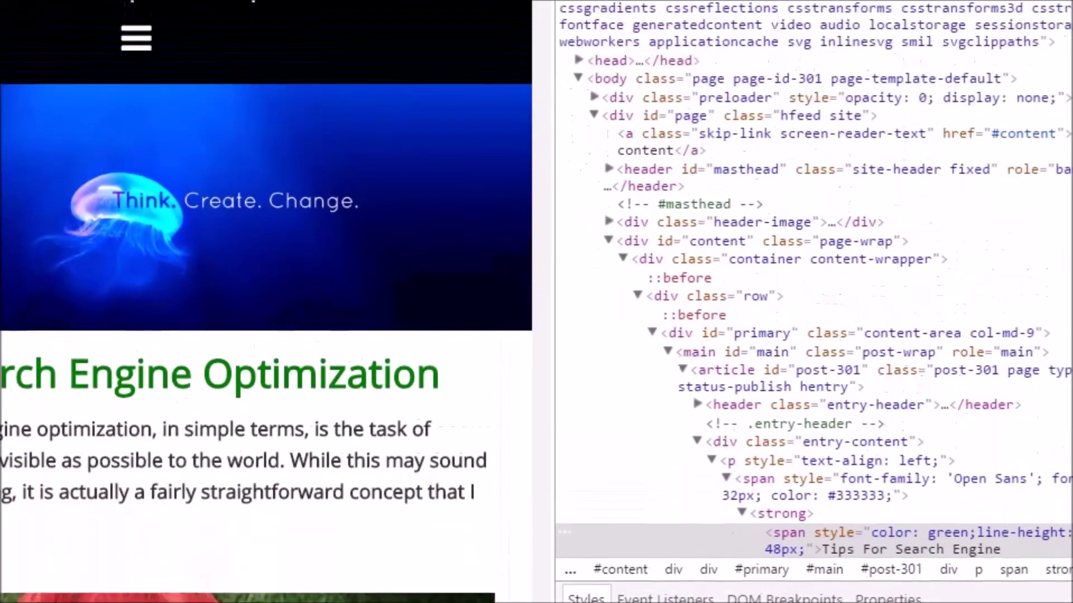
pyautogui.click(283, 32)
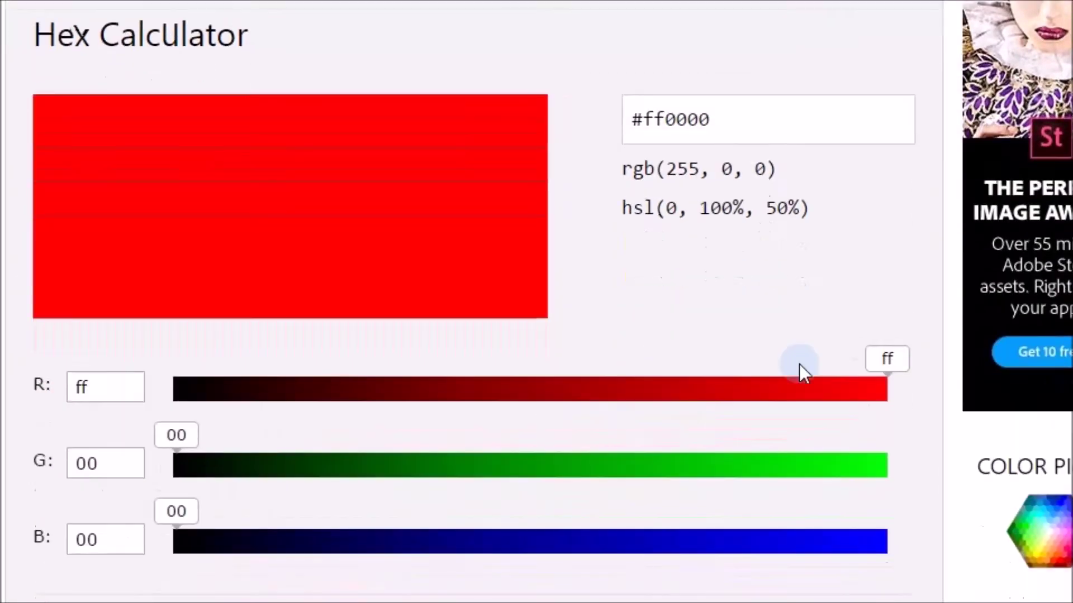
# - Set the Hex Calculator's red slider to 03 and green to ff, making #03ff00
pyautogui.moveTo(783, 378); pyautogui.dragTo(147, 392)
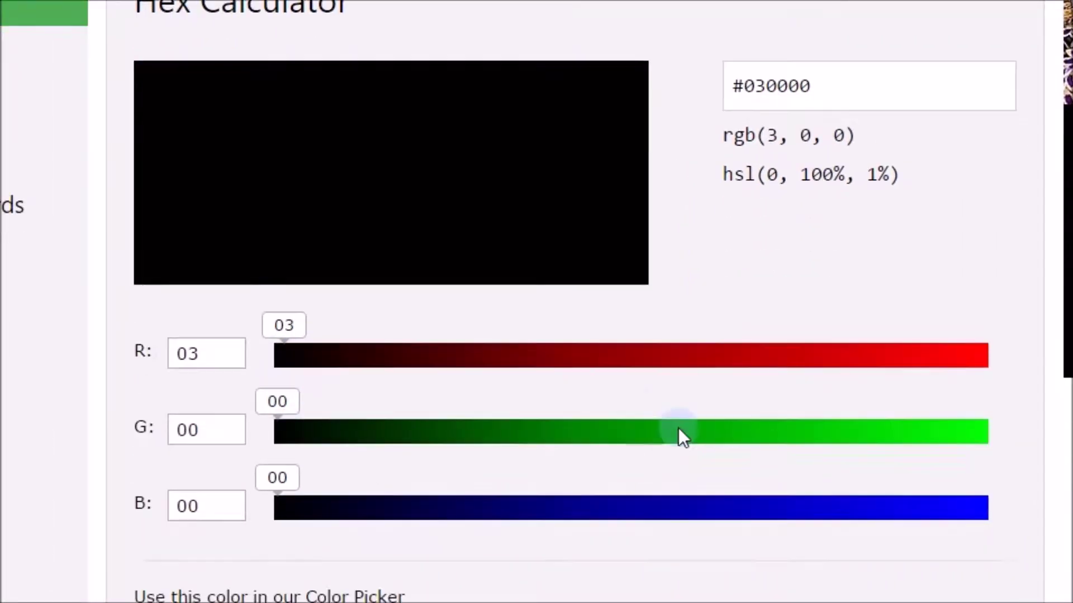
pyautogui.moveTo(678, 429); pyautogui.dragTo(927, 434)
pyautogui.moveTo(792, 434)
pyautogui.mouseDown()
pyautogui.moveTo(840, 438)
pyautogui.moveTo(738, 435)
pyautogui.moveTo(820, 436)
pyautogui.moveTo(789, 431)
pyautogui.mouseUp()
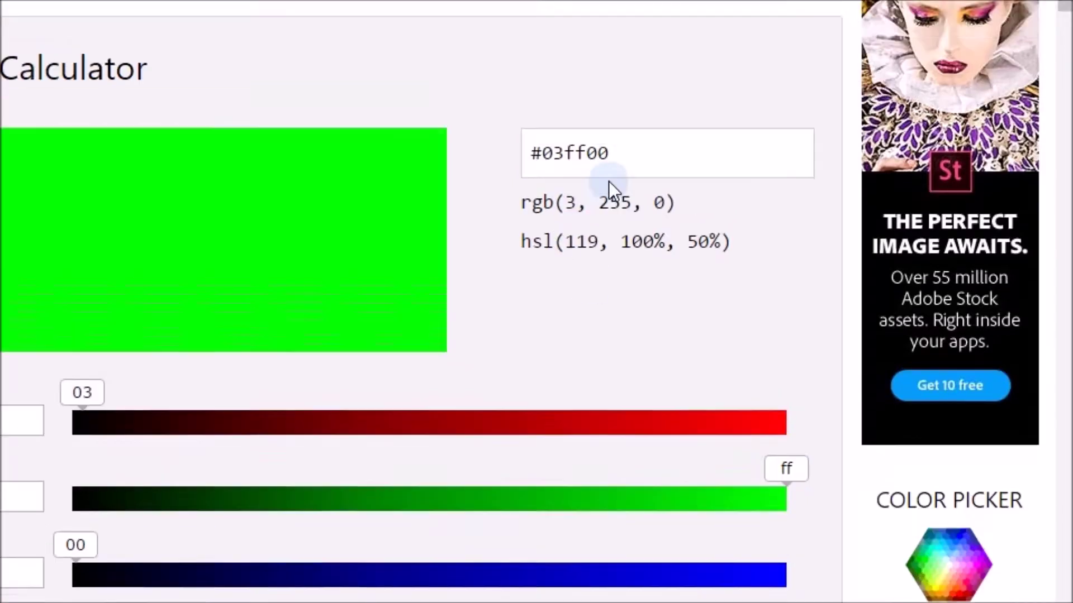
# - Copy the hex code #03ff00 and return to the blog post tab
pyautogui.moveTo(608, 86); pyautogui.dragTo(488, 86)
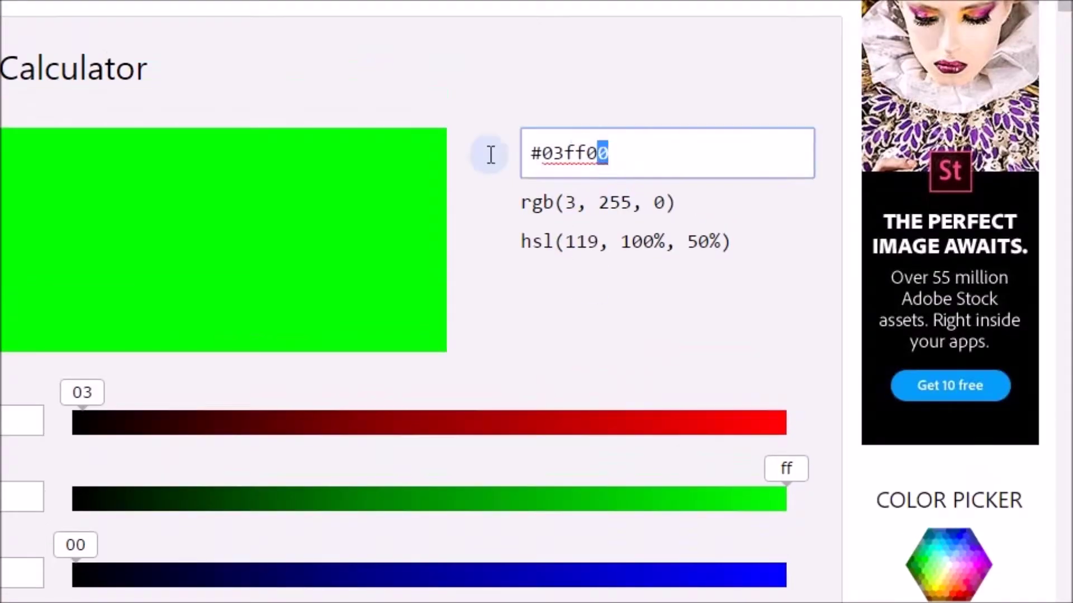
pyautogui.rightClick(592, 152)
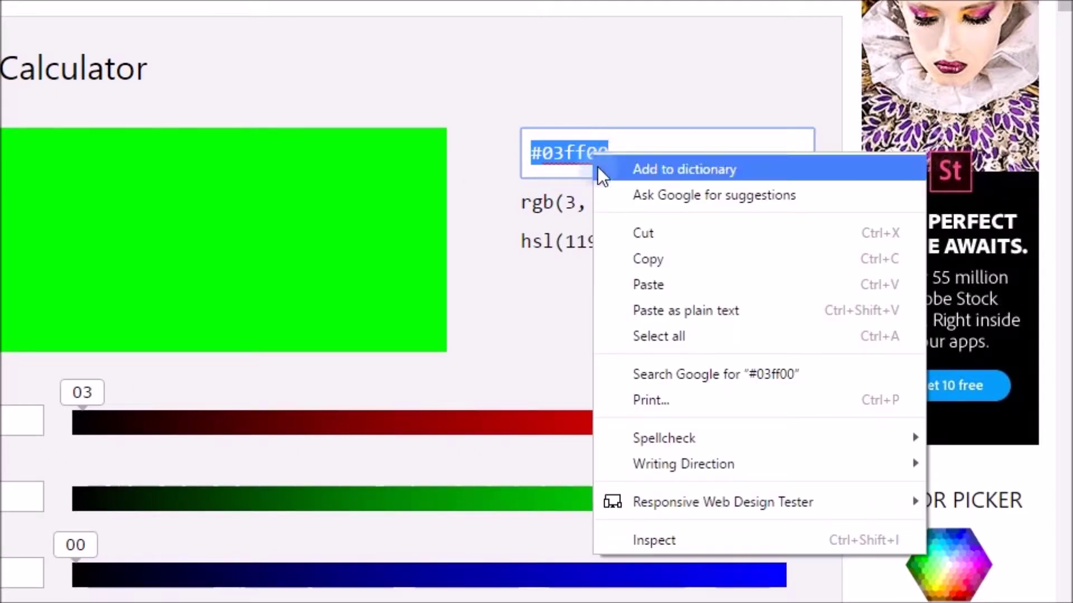
pyautogui.click(656, 259)
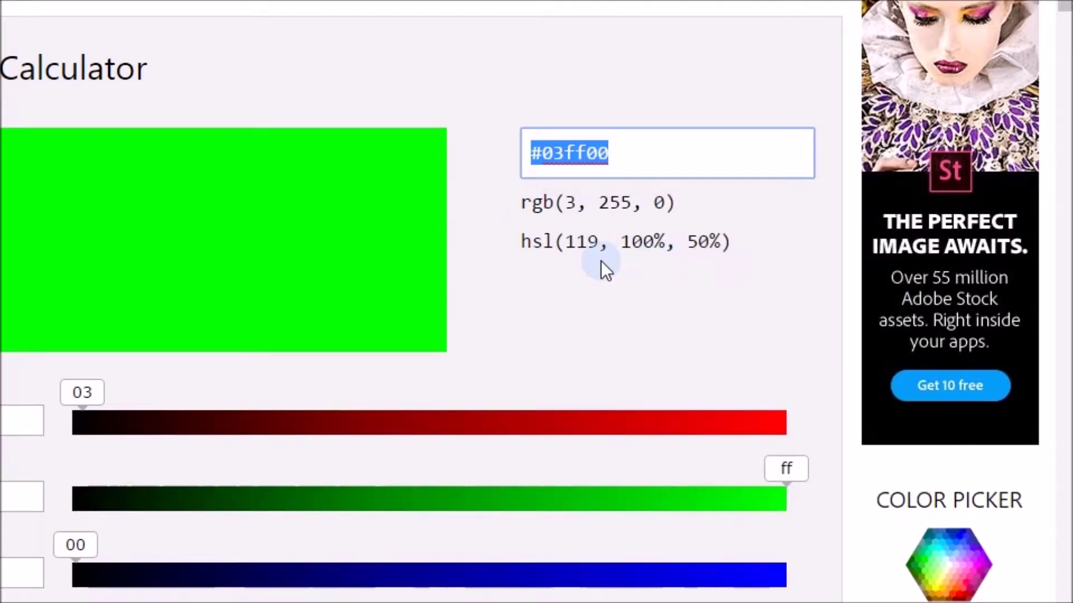
pyautogui.click(526, 199)
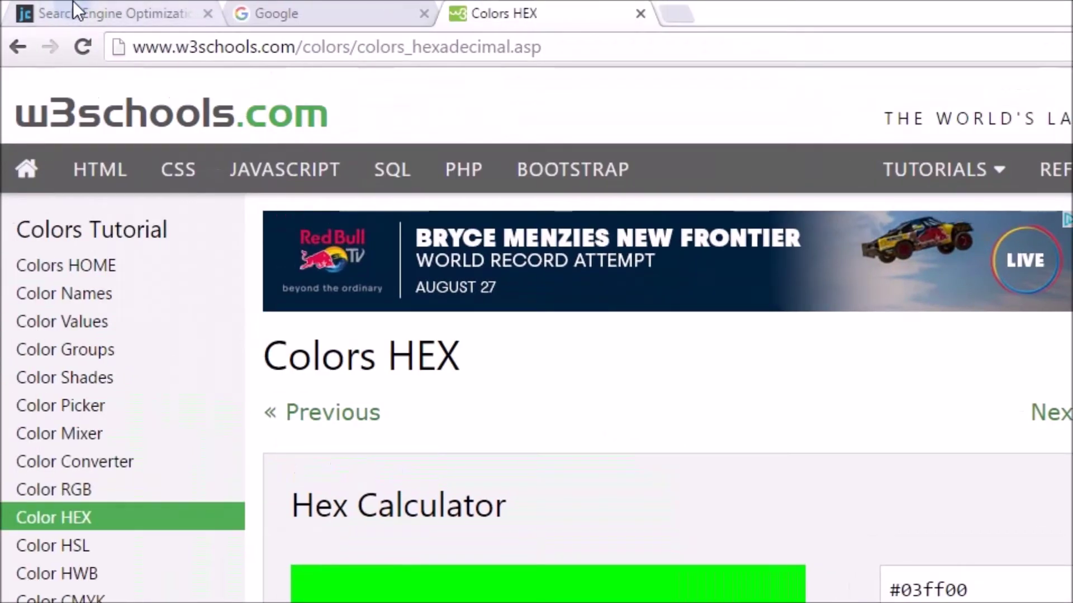
pyautogui.click(72, 7)
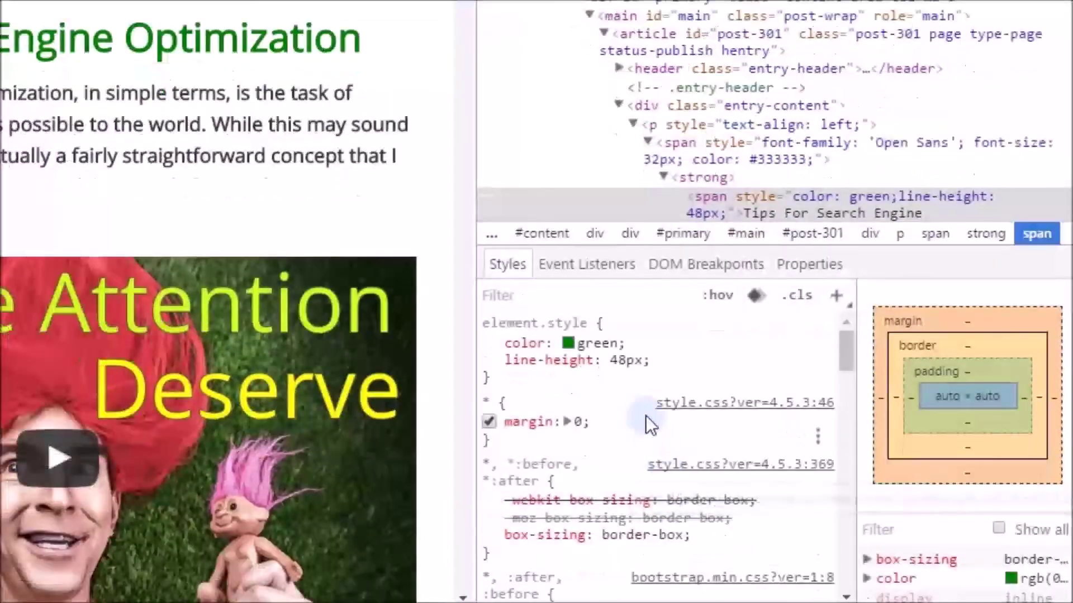
# - Apply #03ff00 to the heading, revert it to green, and return to Colors HEX
pyautogui.click(614, 546)
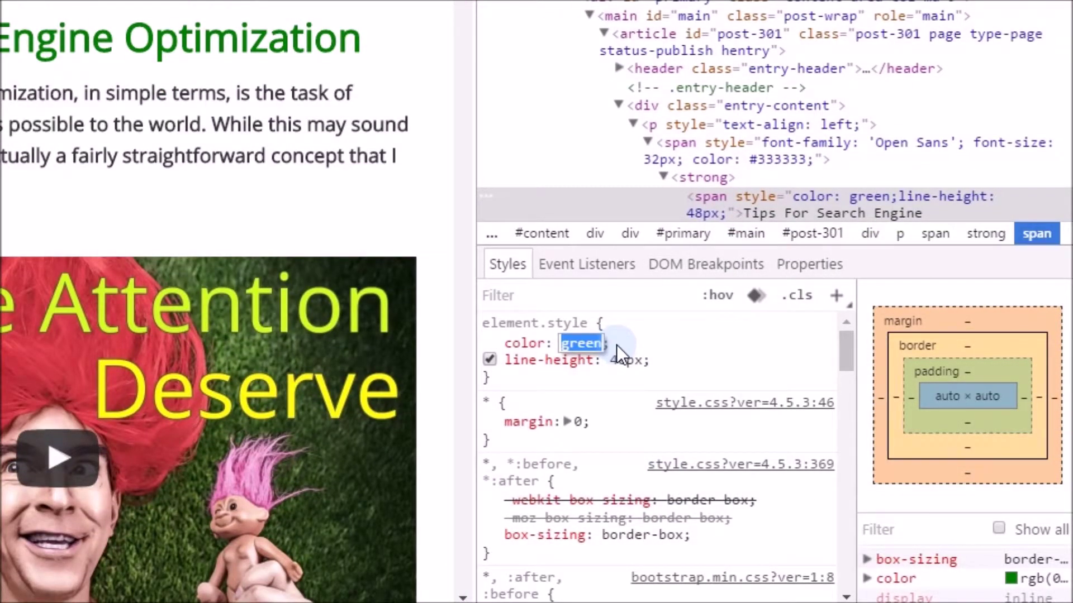
pyautogui.hotkey('ctrl', 'v')
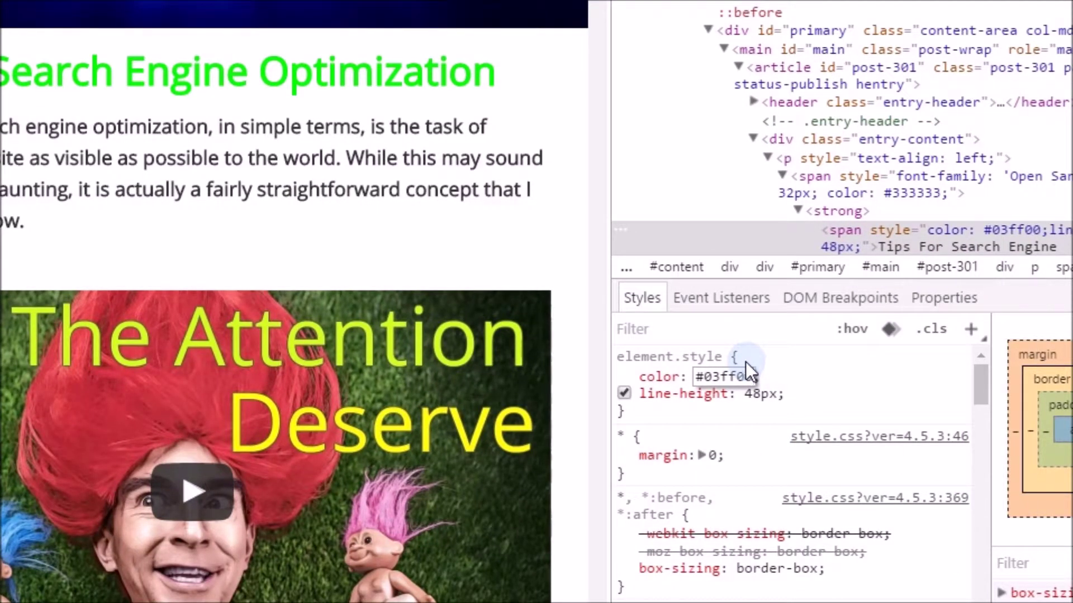
pyautogui.doubleClick(742, 378)
pyautogui.write('green')
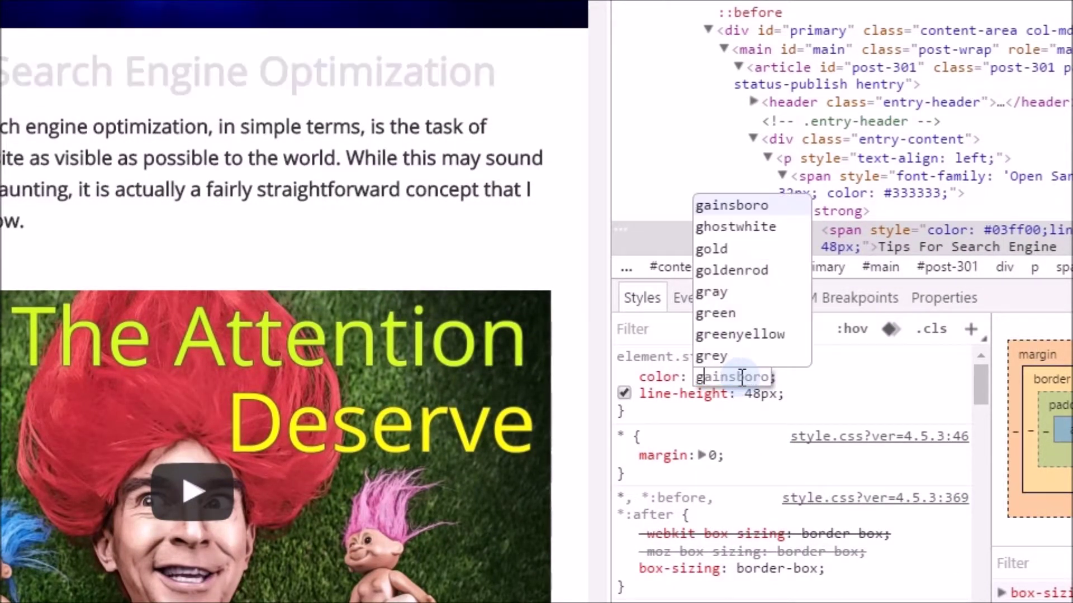
pyautogui.press('Return')
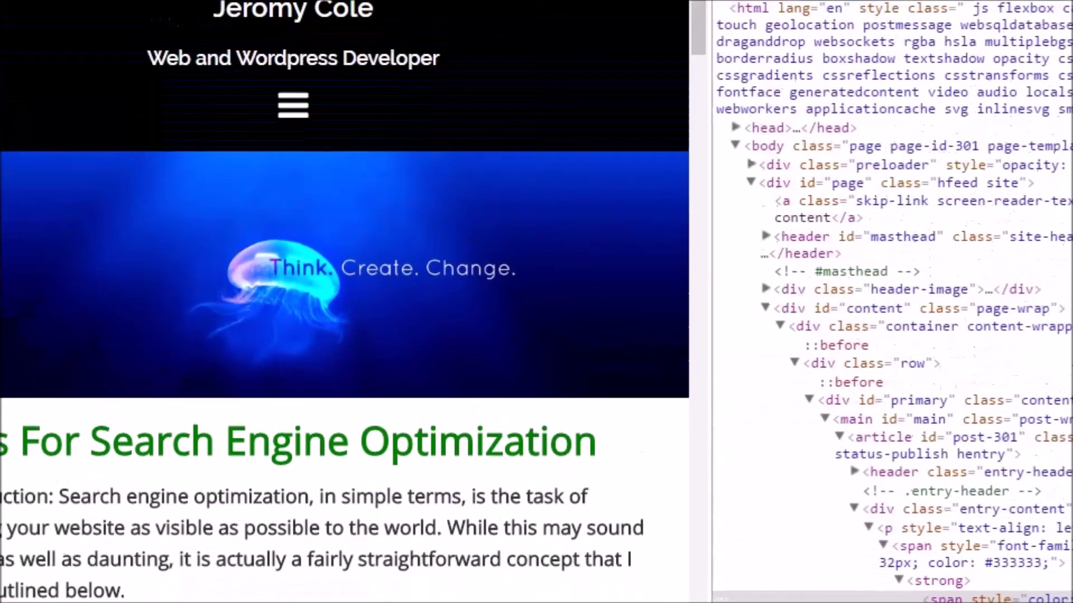
pyautogui.click(406, 12)
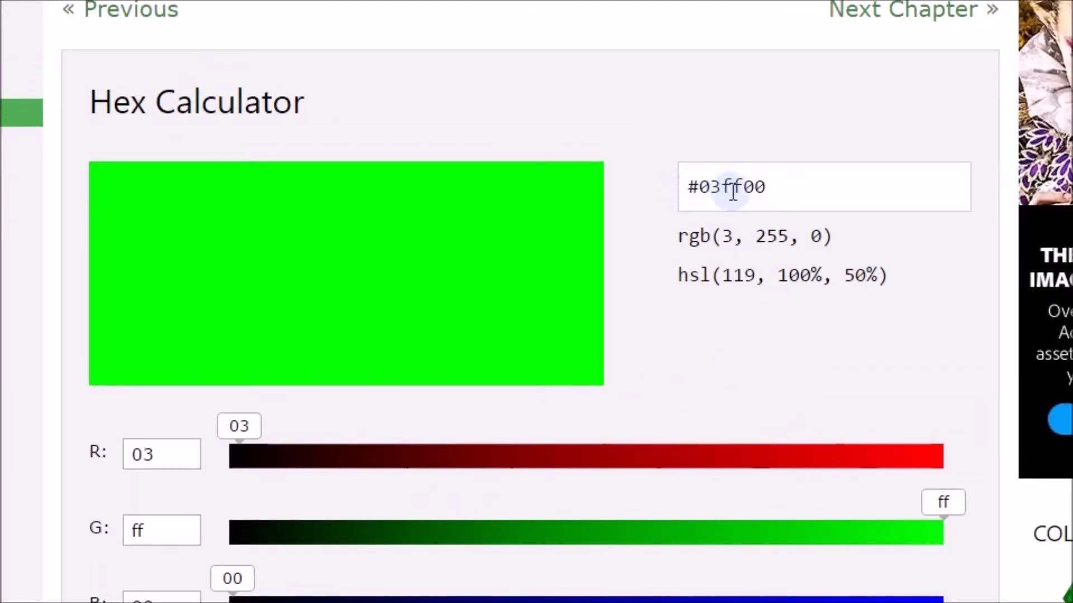
# - Replace the hex value 03ff00 with ffffff for a white preview, then clear the field to '#'
pyautogui.moveTo(785, 182); pyautogui.dragTo(816, 182)
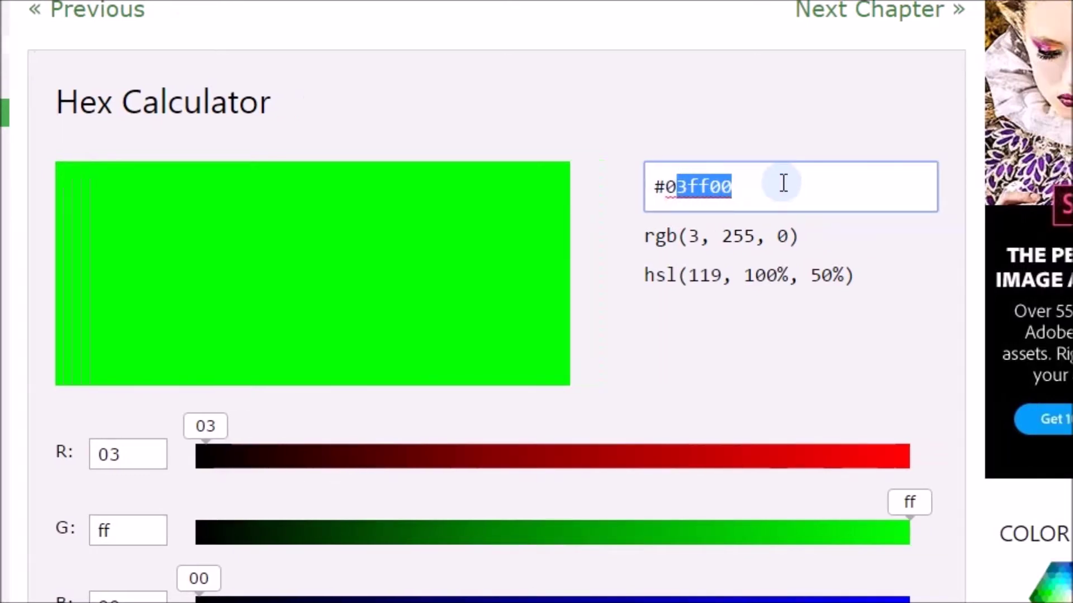
pyautogui.moveTo(654, 187); pyautogui.dragTo(666, 190)
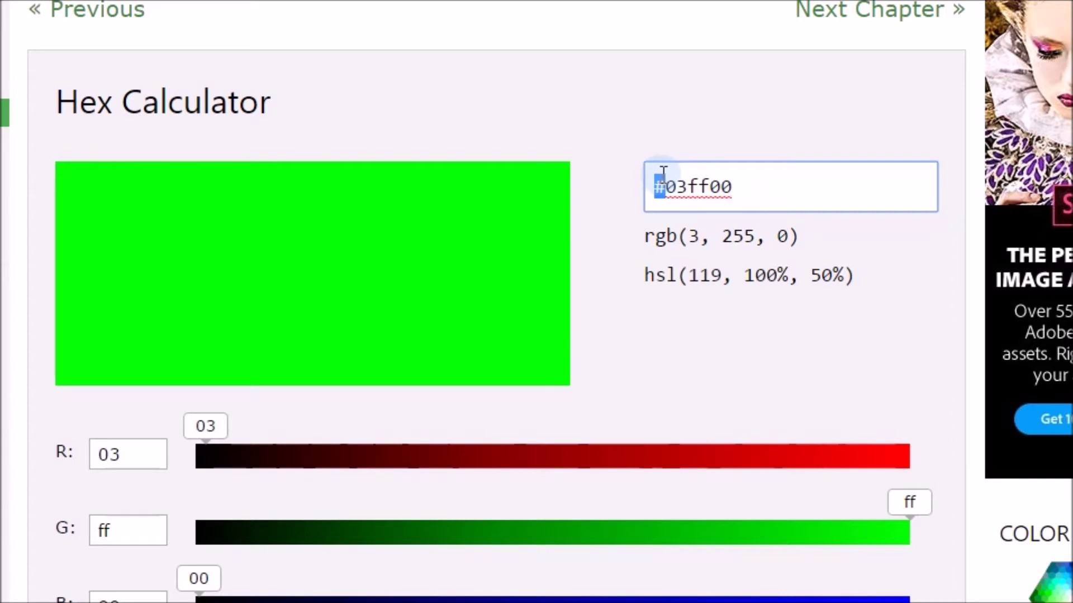
pyautogui.click(744, 182)
pyautogui.moveTo(733, 185); pyautogui.dragTo(668, 180)
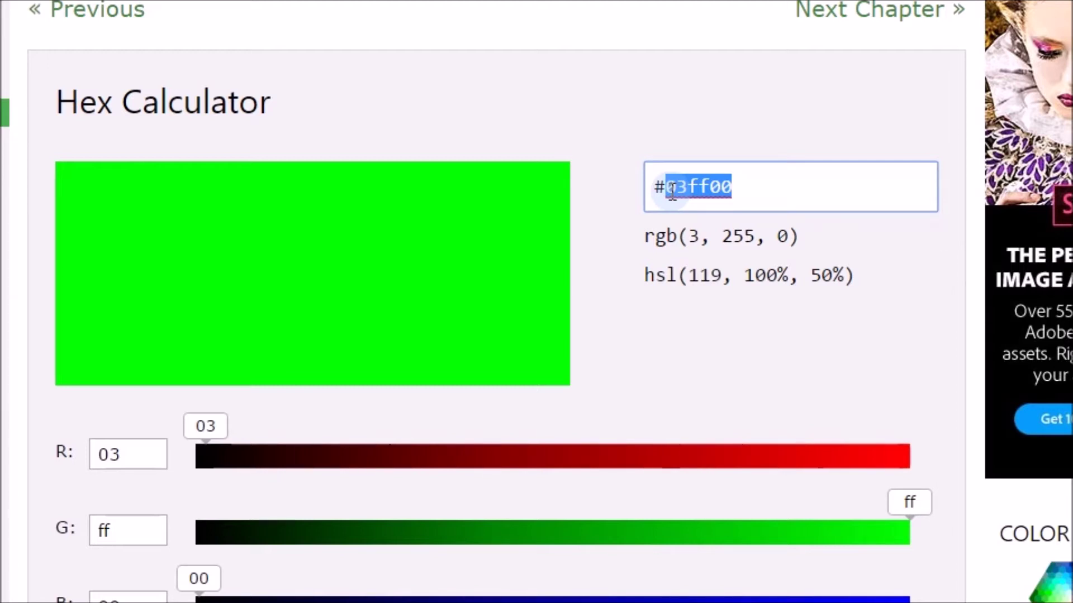
pyautogui.write('fffffff')
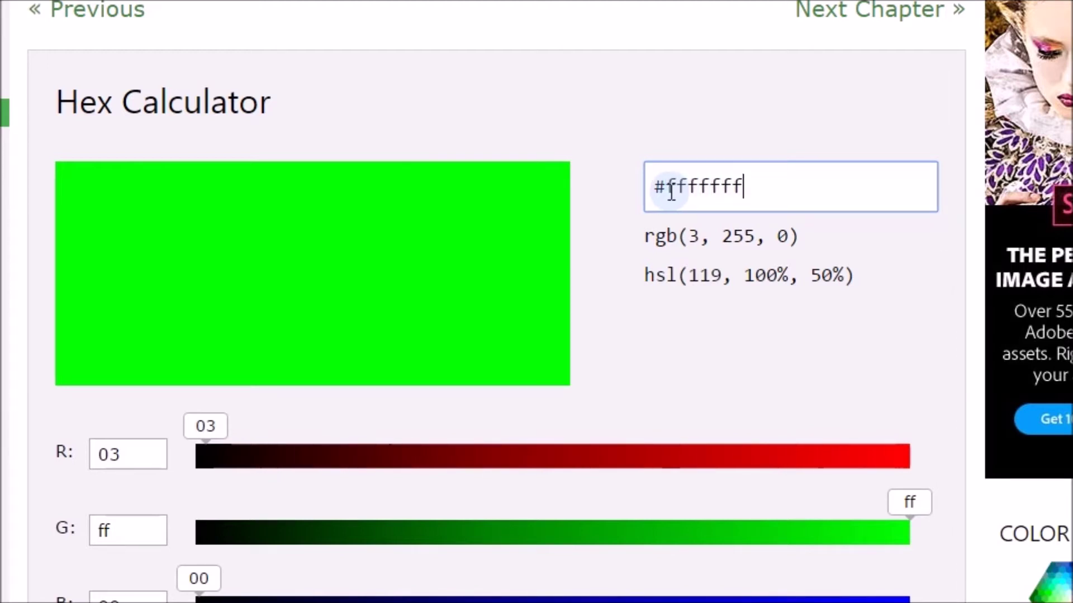
pyautogui.press('BackSpace')
pyautogui.click(677, 225)
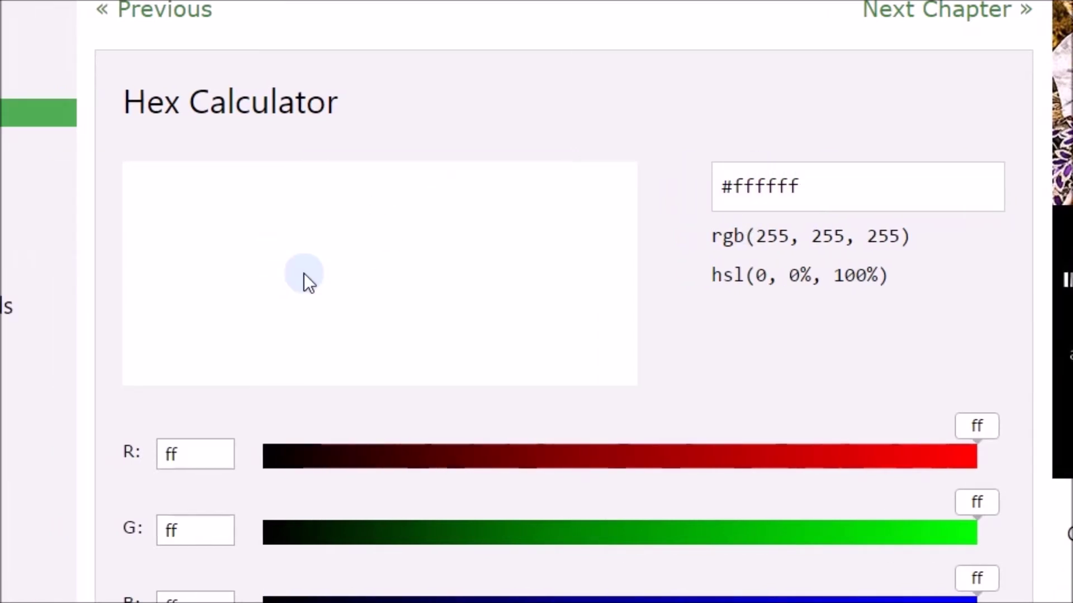
pyautogui.doubleClick(729, 187)
pyautogui.press('BackSpace')
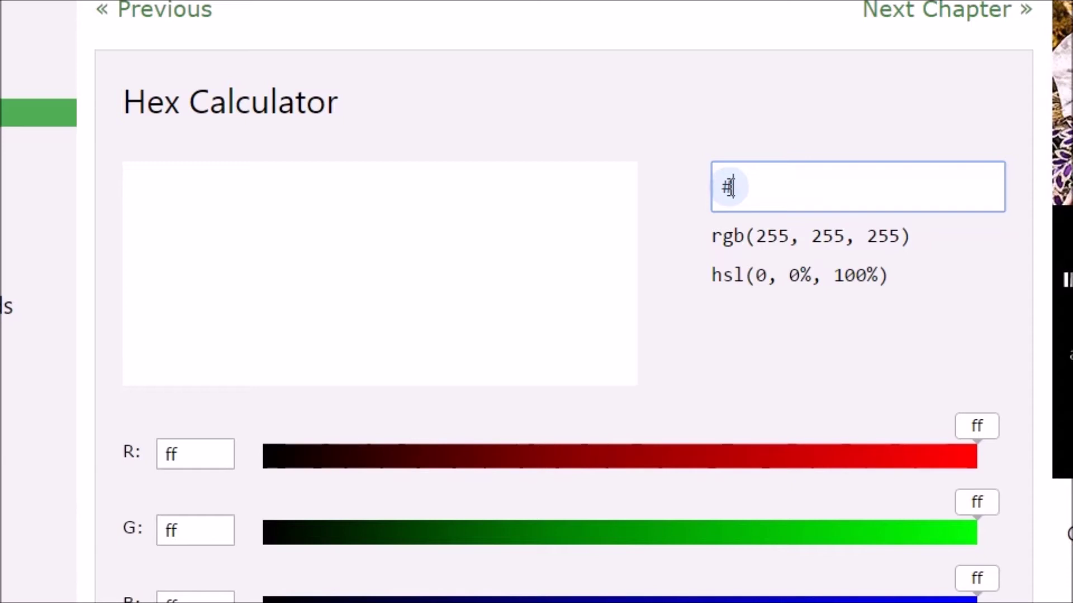
pyautogui.write('111111')
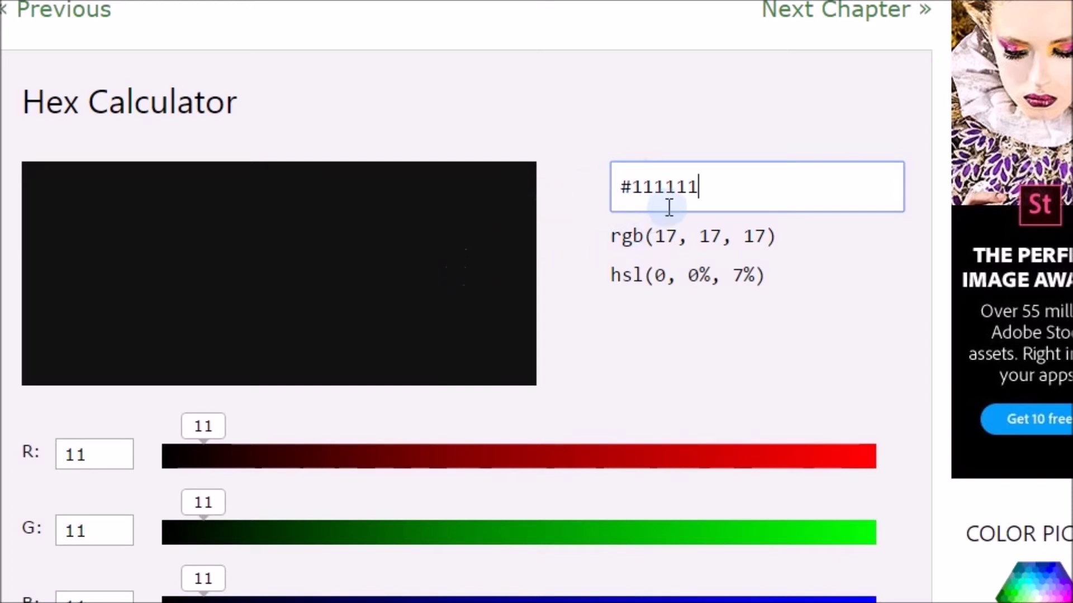
pyautogui.click(637, 187)
pyautogui.moveTo(639, 187); pyautogui.dragTo(668, 187)
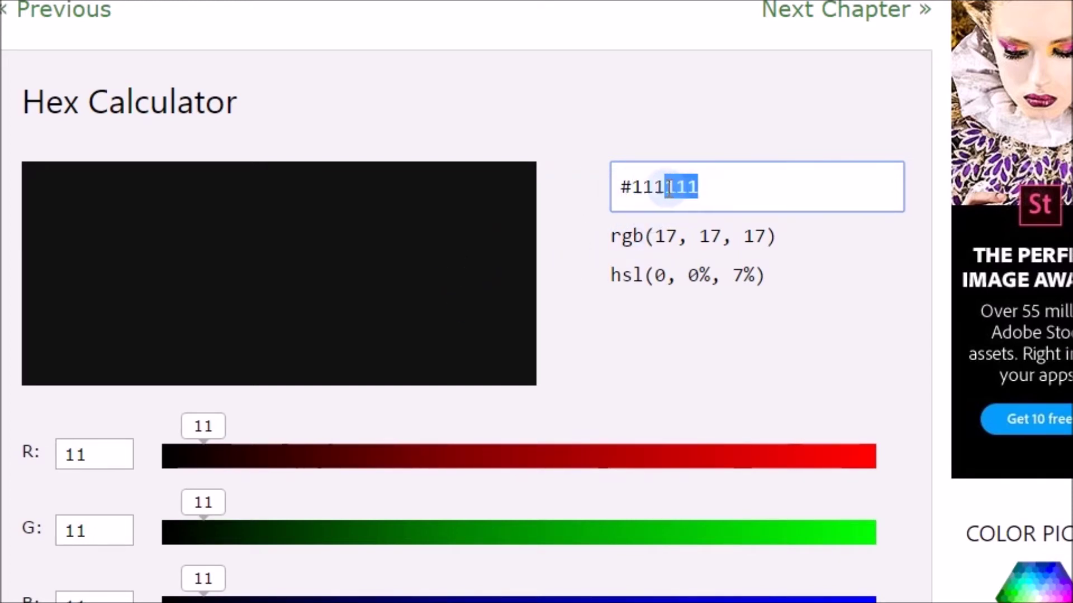
pyautogui.press('BackSpace')
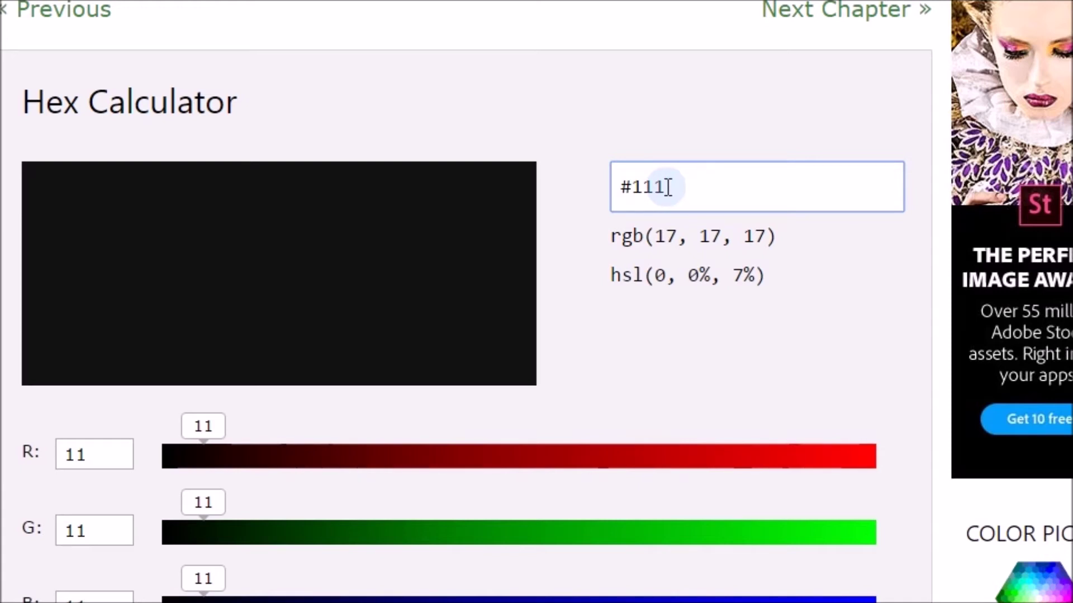
pyautogui.moveTo(679, 179); pyautogui.dragTo(637, 188)
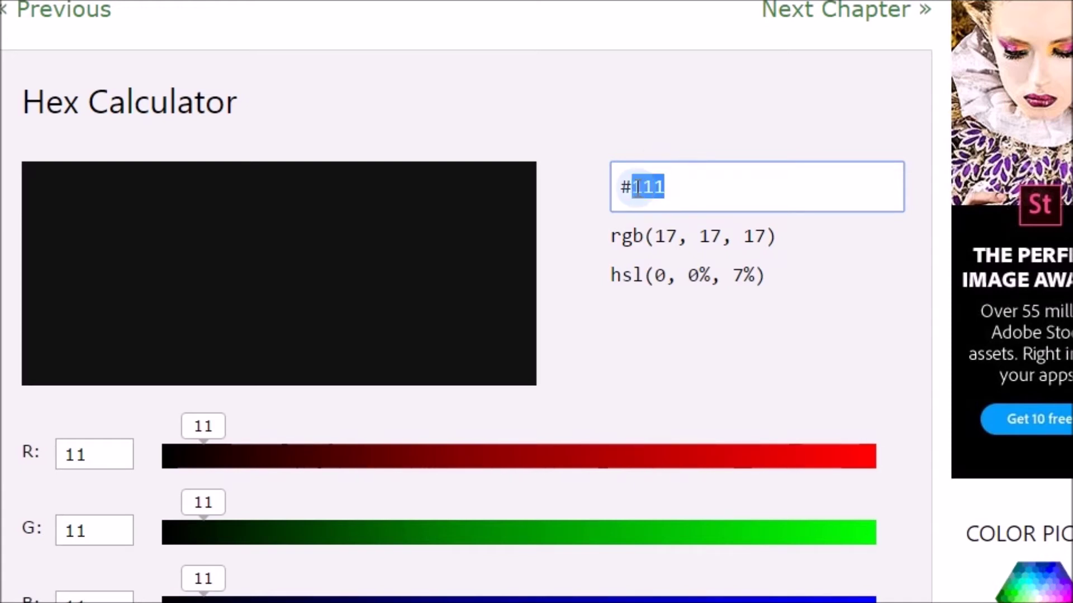
pyautogui.write('dddddd')
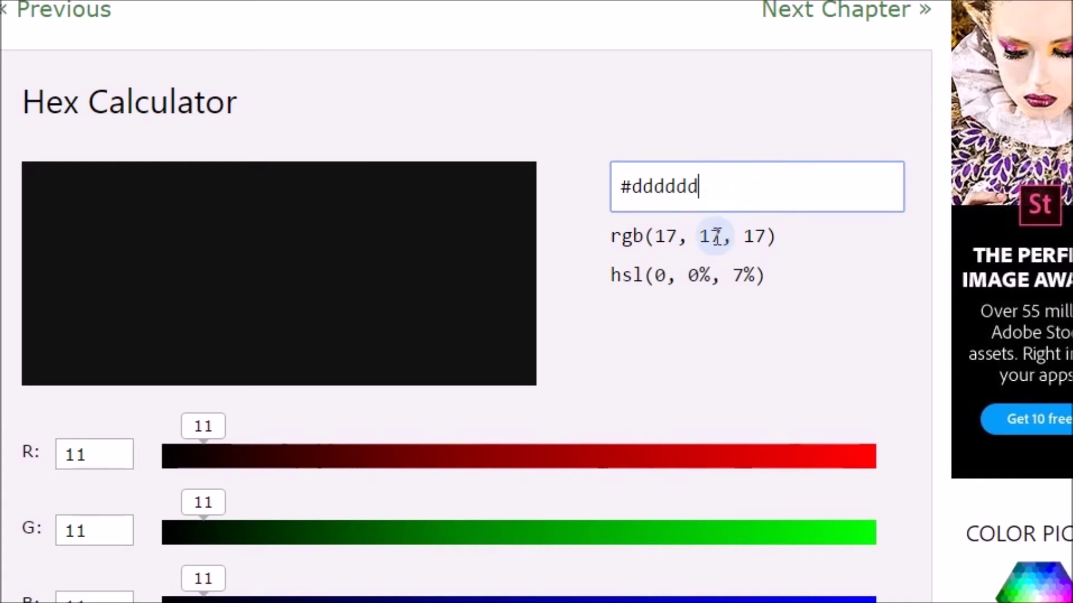
pyautogui.click(721, 275)
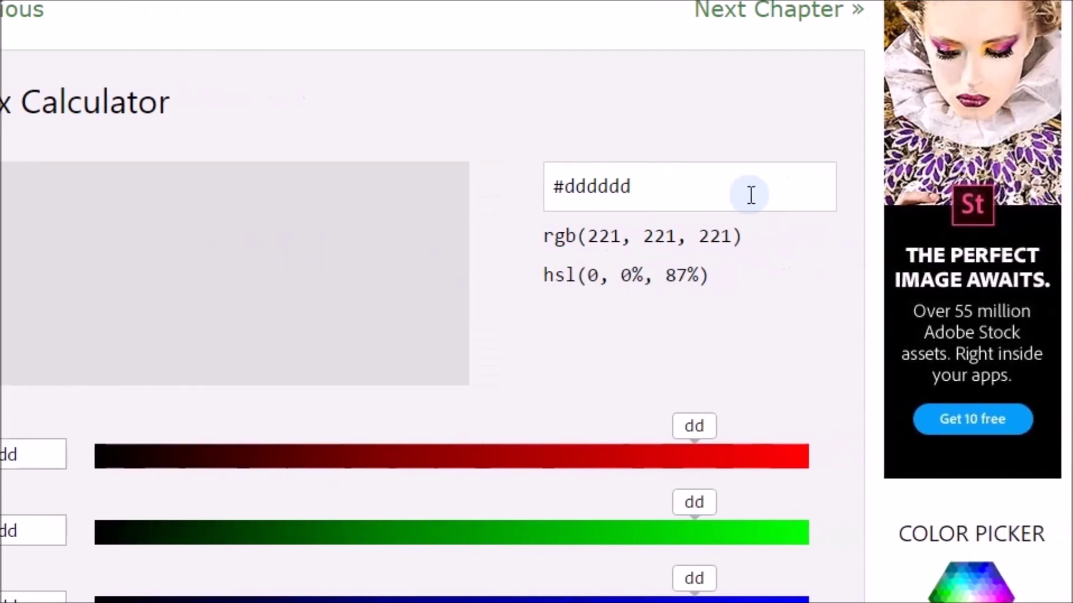
pyautogui.moveTo(672, 198); pyautogui.dragTo(601, 187)
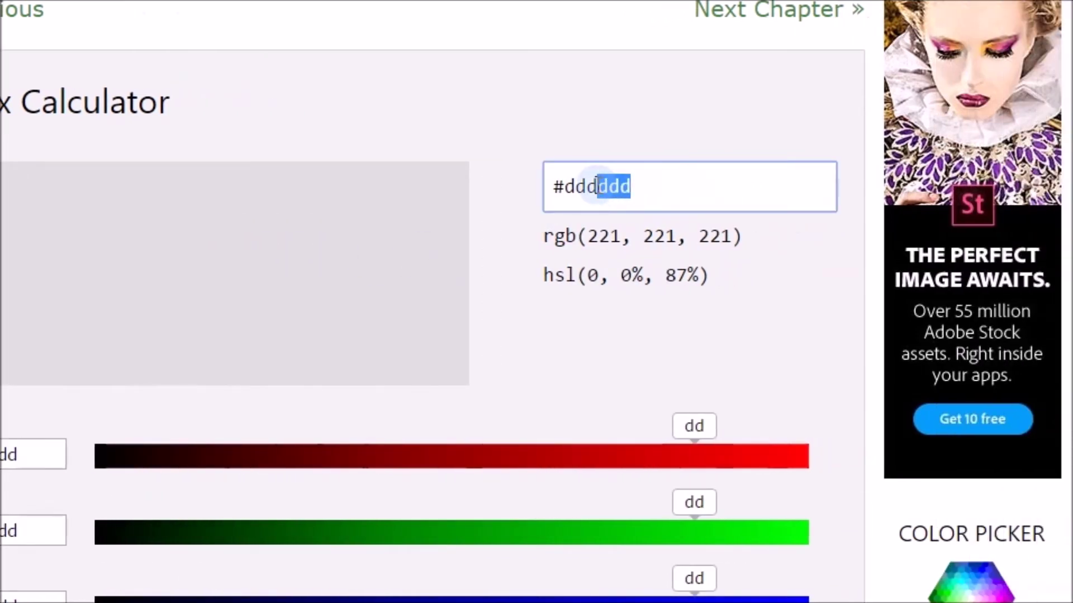
pyautogui.press('BackSpace')
pyautogui.write('ddd')
pyautogui.moveTo(630, 187); pyautogui.dragTo(567, 181)
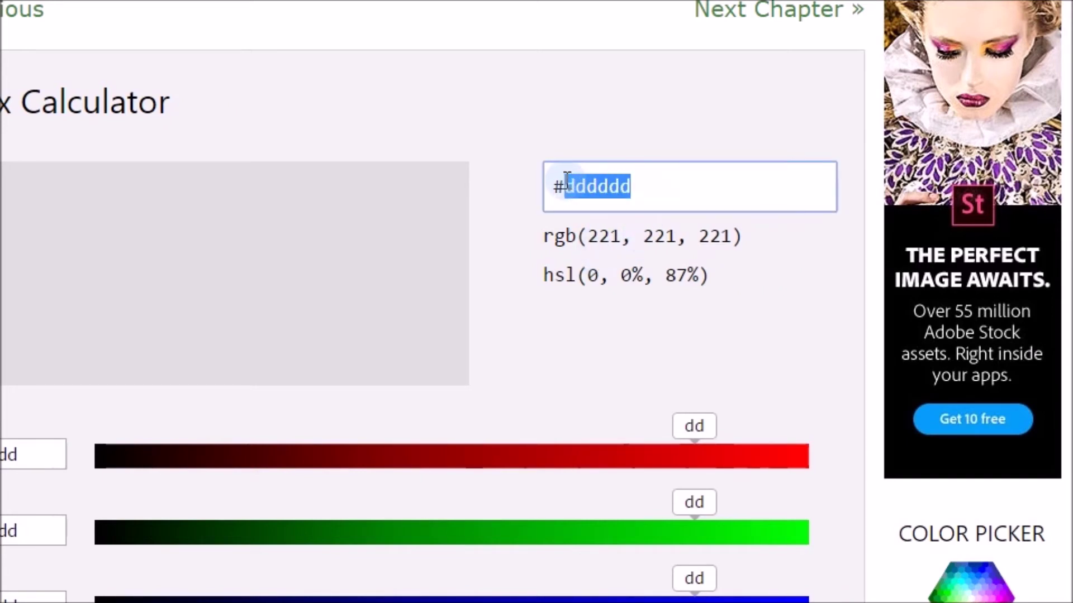
pyautogui.write('1')
pyautogui.write('fff')
pyautogui.write('fff')
pyautogui.click(518, 222)
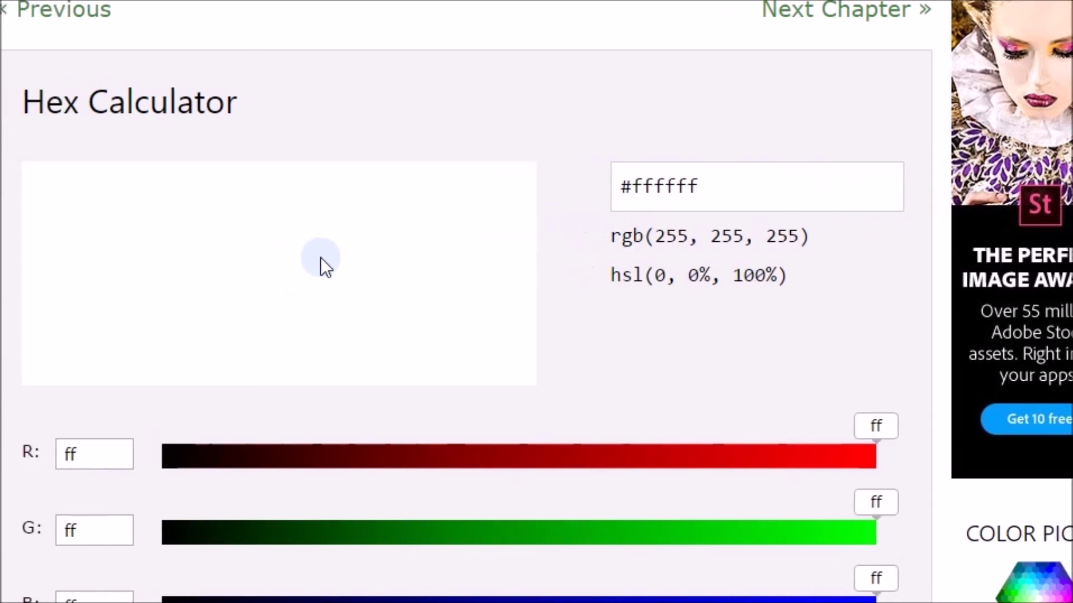
pyautogui.doubleClick(738, 186)
pyautogui.write('000000')
pyautogui.click(720, 219)
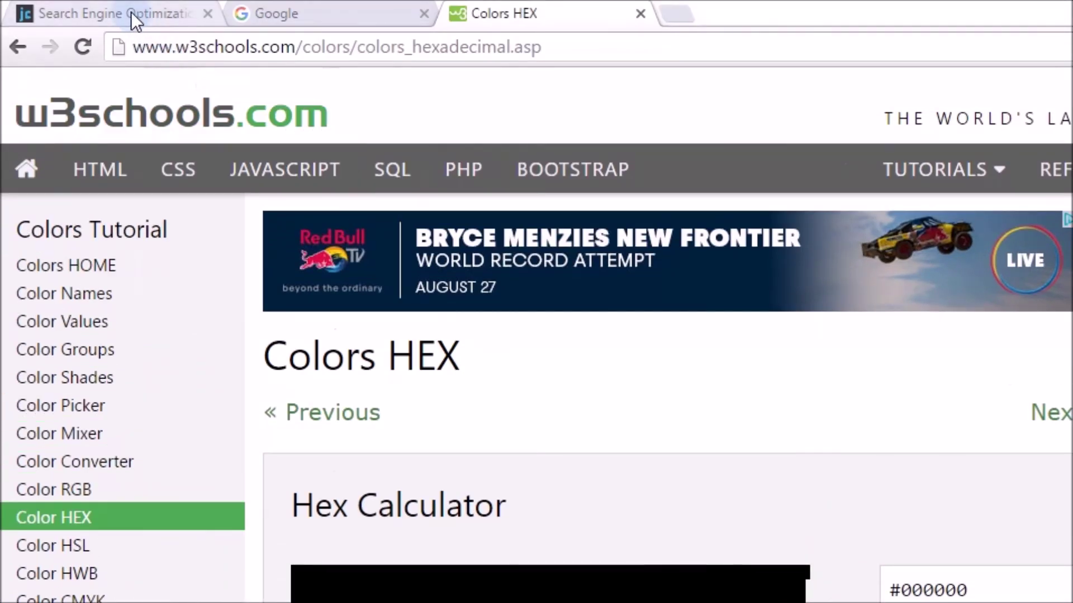
# - Return to the Search Engine Optimization blog page tab
pyautogui.click(131, 12)
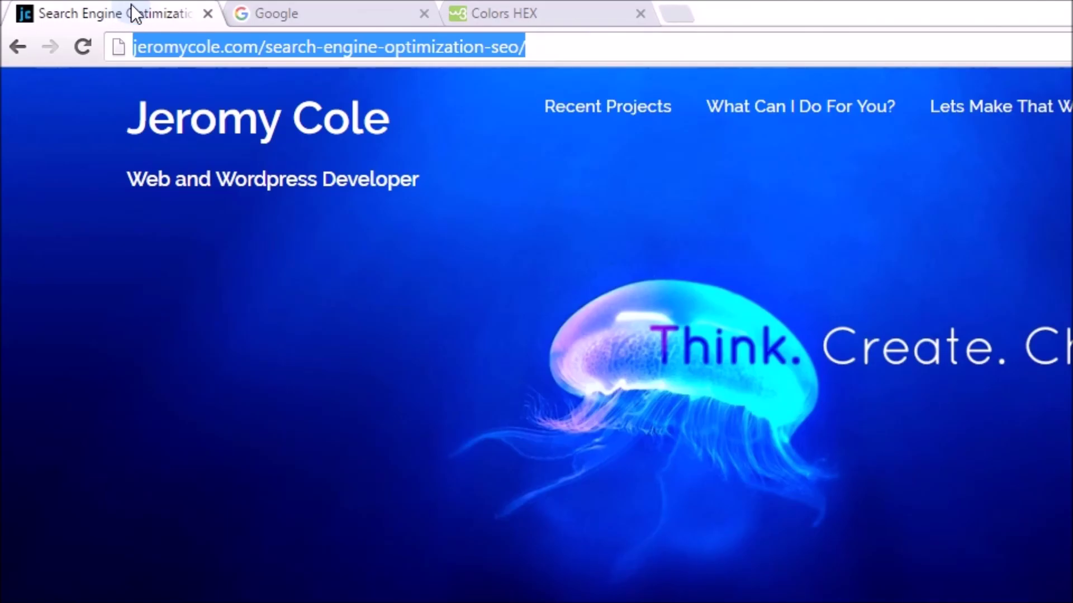